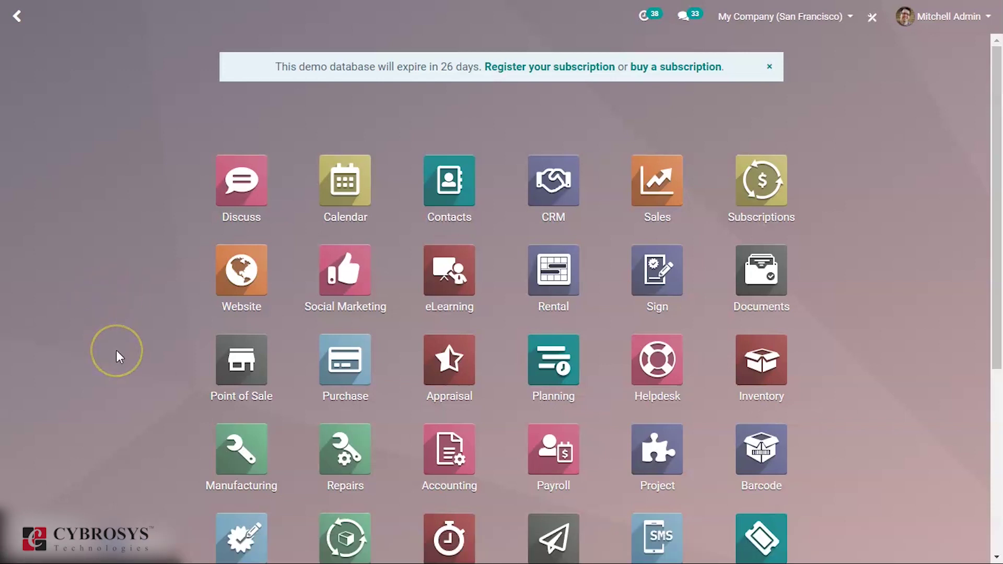
{"action": "type", "text": "sms"}
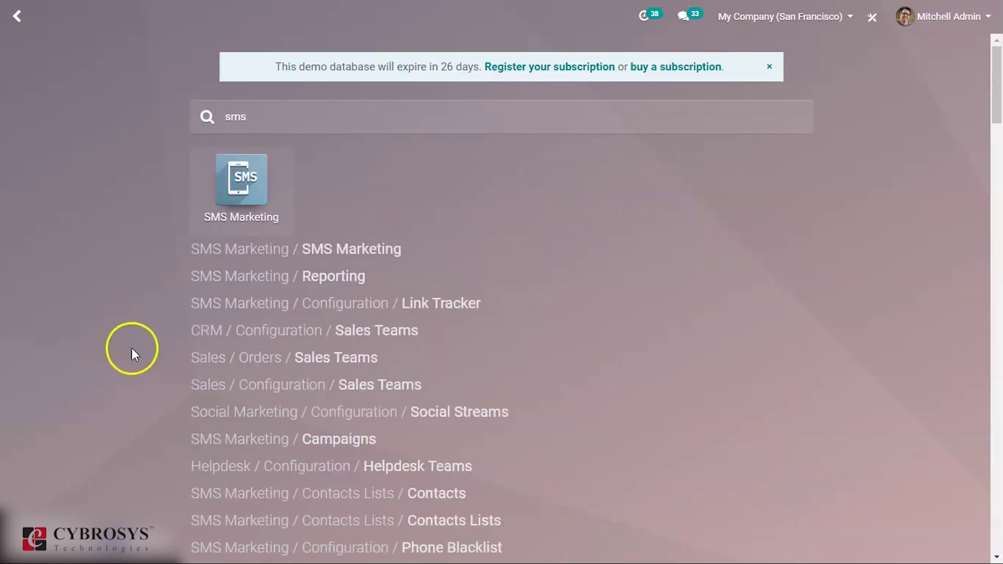
Step: Create a new SMS Marketing mailing with the subject 'Campaign'
{"action": "left_click", "coordinate": [227, 168]}
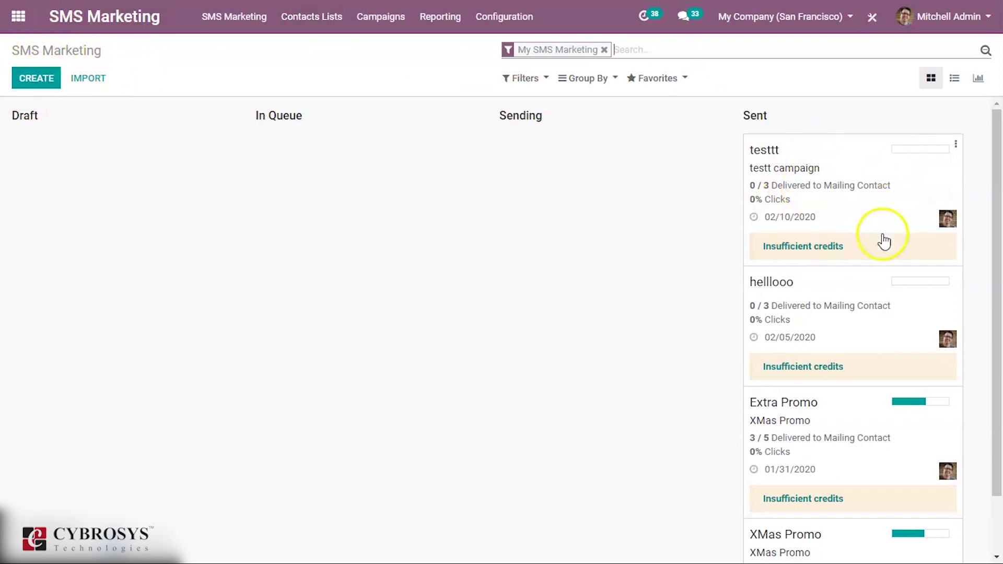
{"action": "scroll", "coordinate": [872, 434], "scroll_direction": "down", "scroll_amount": 2}
{"action": "scroll", "coordinate": [346, 313], "scroll_direction": "up", "scroll_amount": 2}
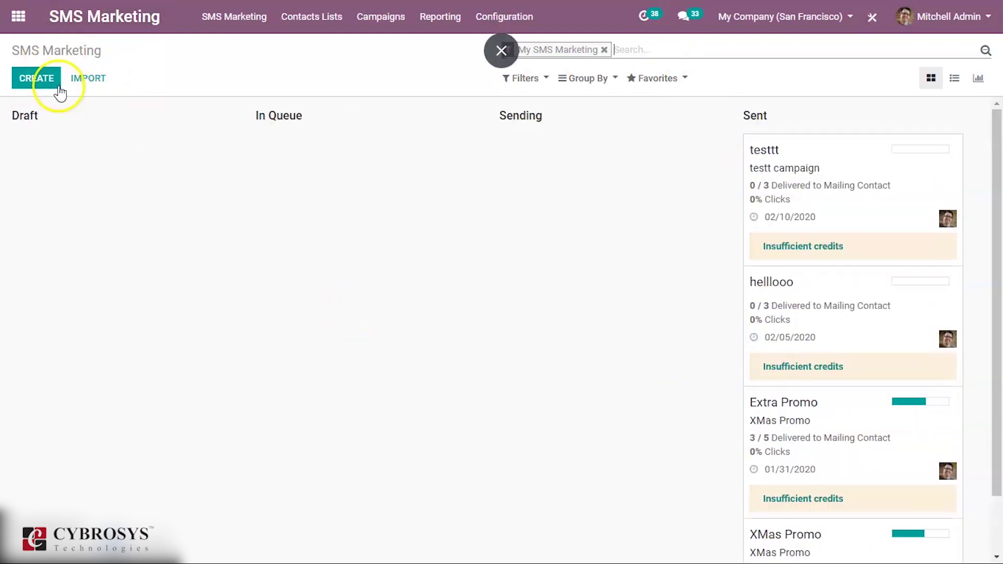
{"action": "left_click", "coordinate": [37, 78]}
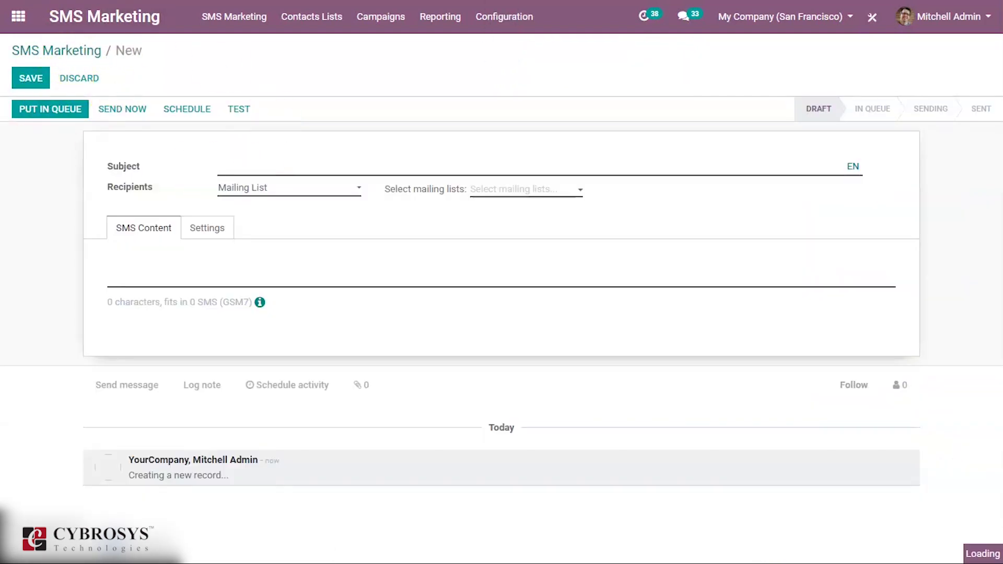
{"action": "left_click", "coordinate": [266, 168]}
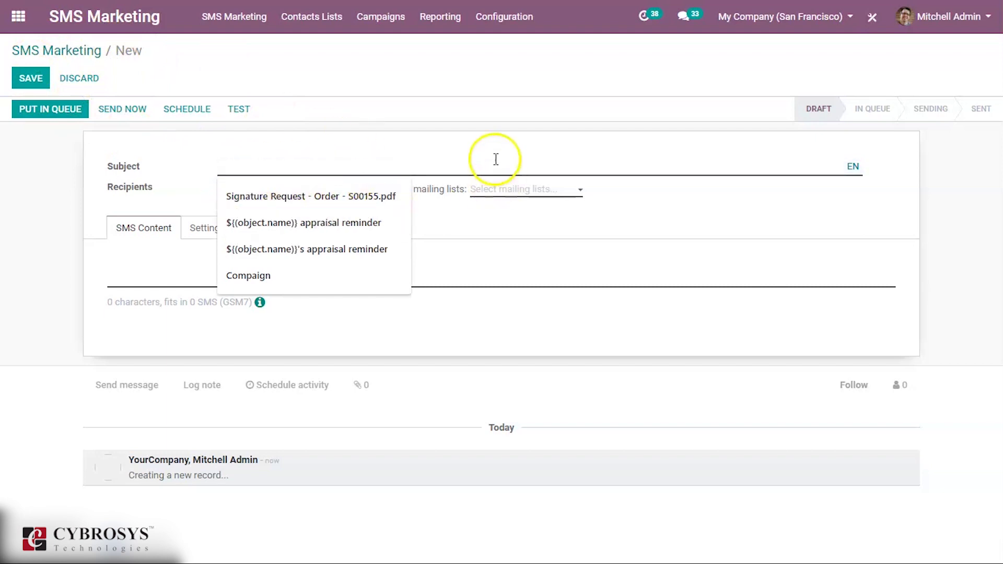
{"action": "left_click", "coordinate": [256, 163]}
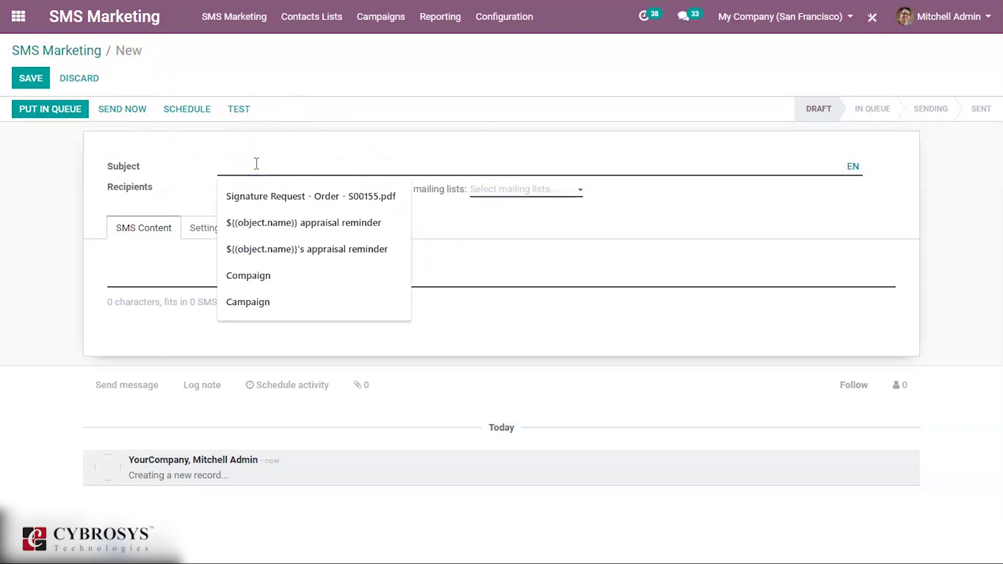
{"action": "type", "text": "Ca"}
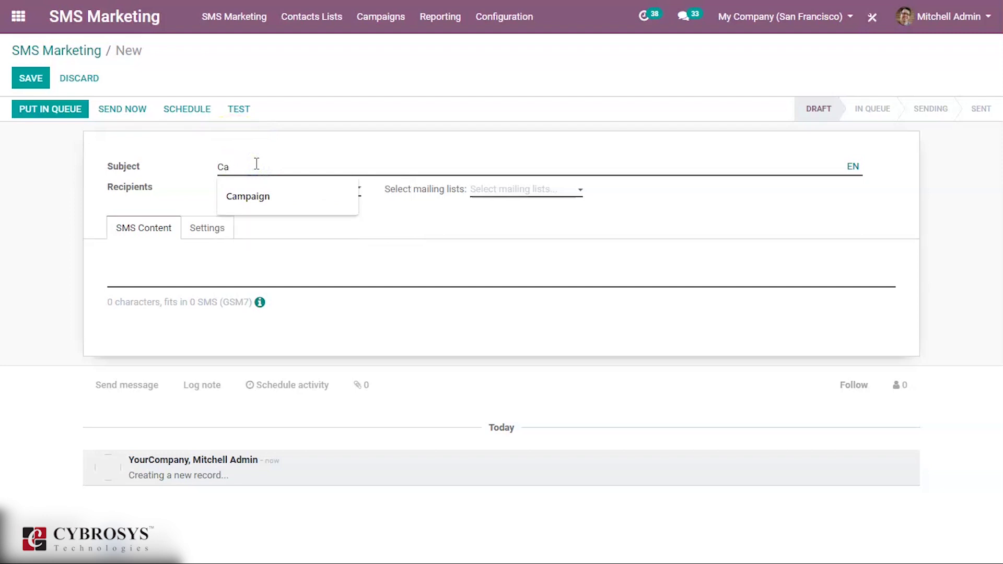
{"action": "left_click", "coordinate": [305, 201]}
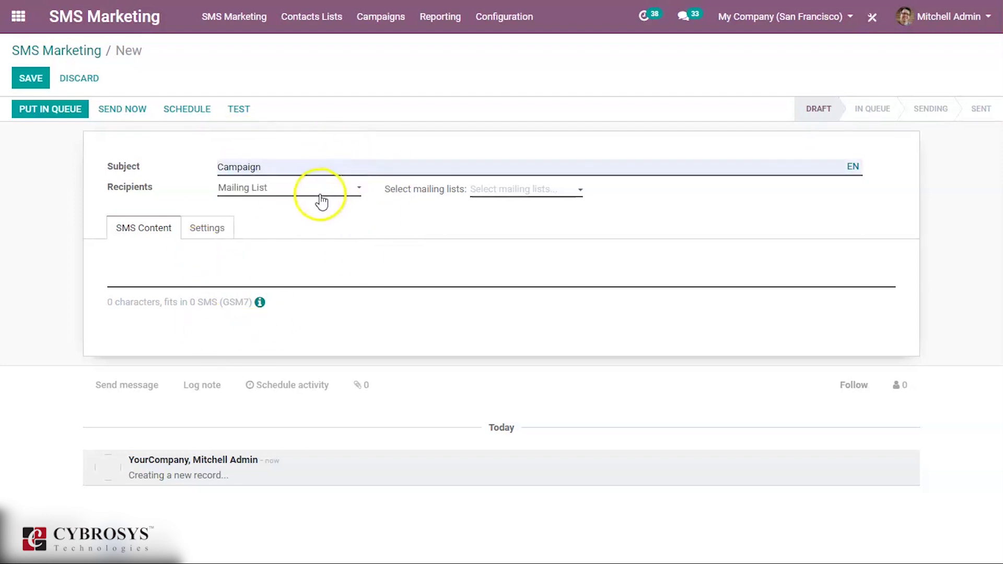
Step: Set the recipients to Mailing Contact instead of Contact
{"action": "left_click", "coordinate": [319, 195]}
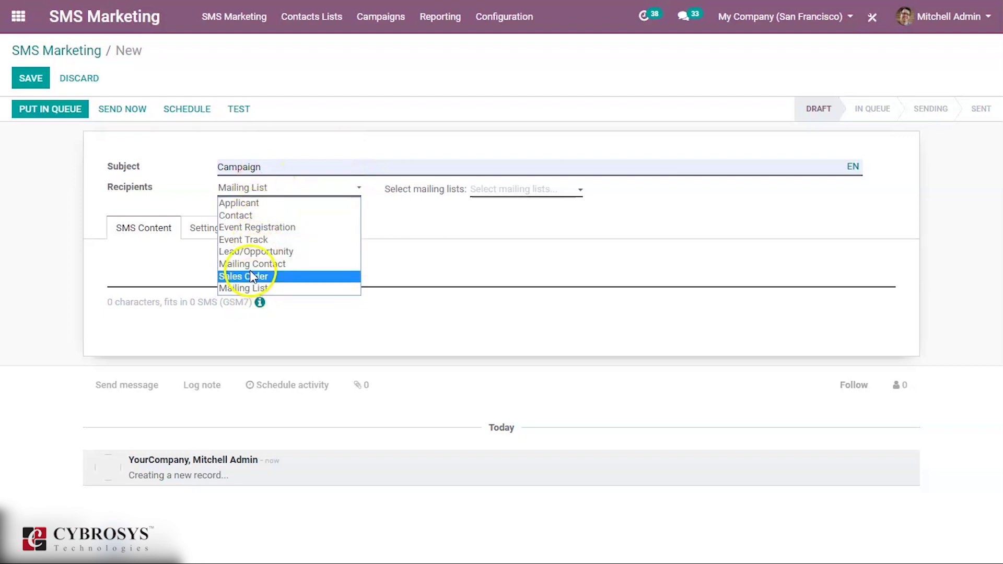
{"action": "left_click", "coordinate": [254, 214]}
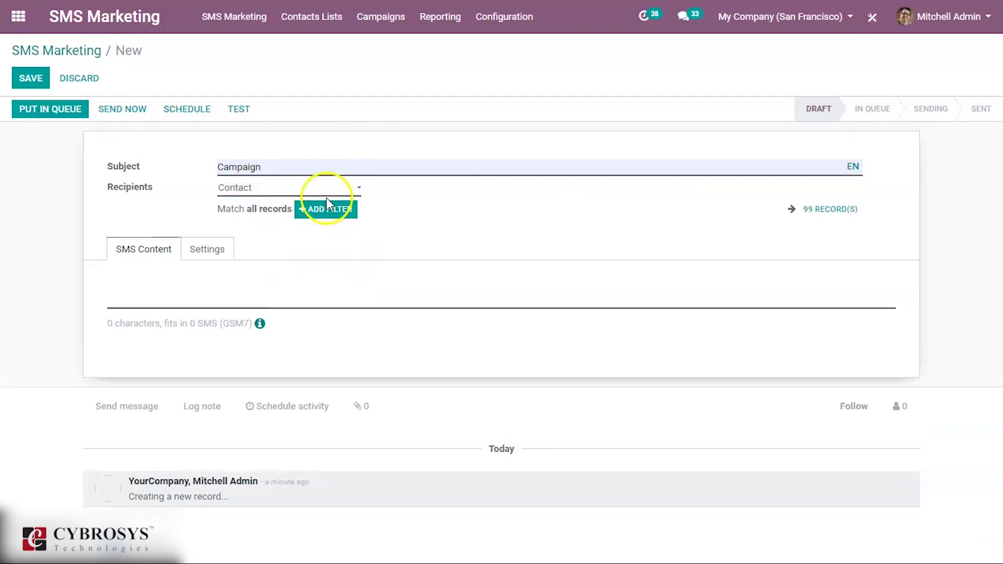
{"action": "left_click", "coordinate": [268, 189]}
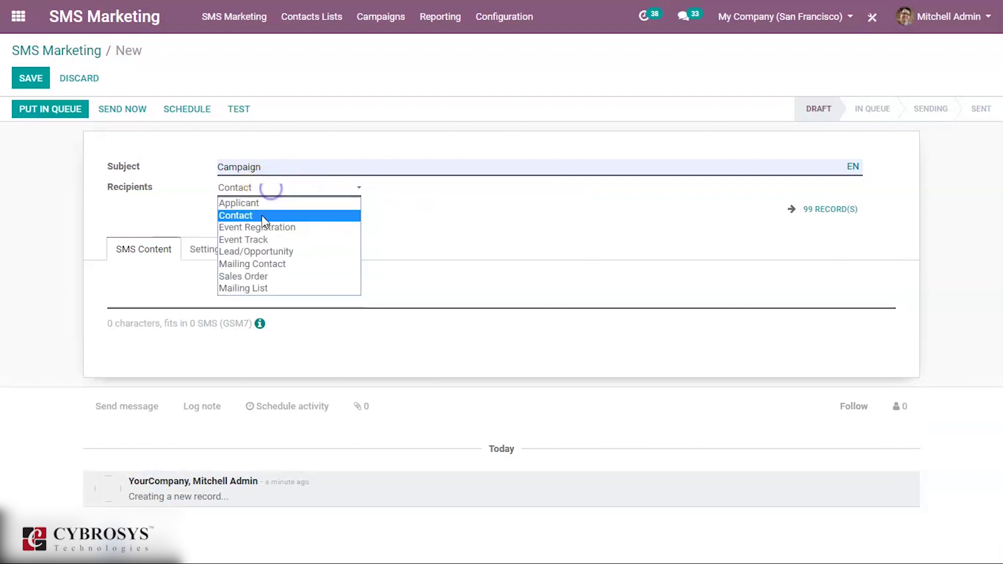
{"action": "left_click", "coordinate": [269, 264]}
Step: Add a recipient filter rule matching records with ID greater than 1
{"action": "left_click", "coordinate": [321, 208]}
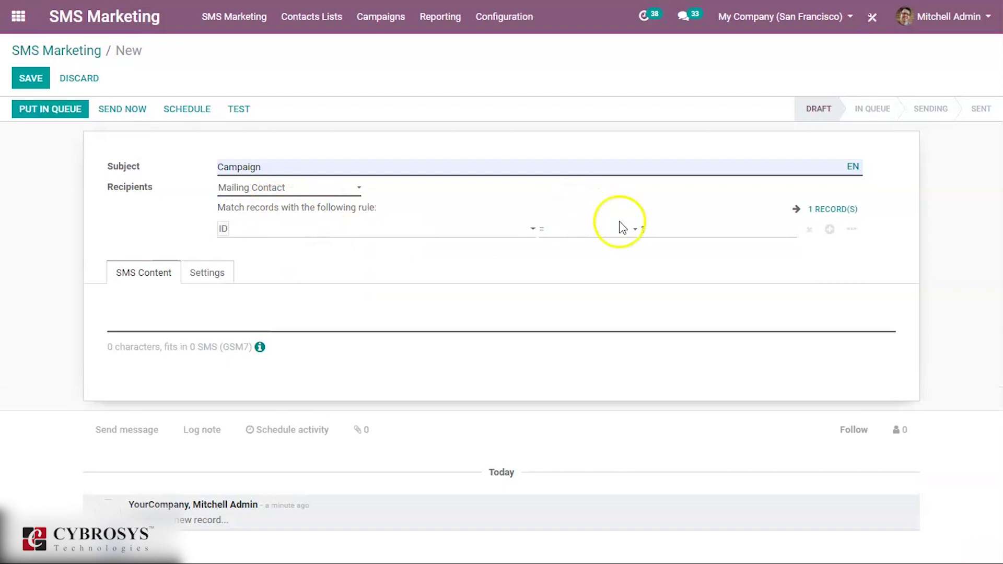
{"action": "left_click_drag", "start_coordinate": [667, 229], "coordinate": [602, 234]}
{"action": "left_click", "coordinate": [566, 230]}
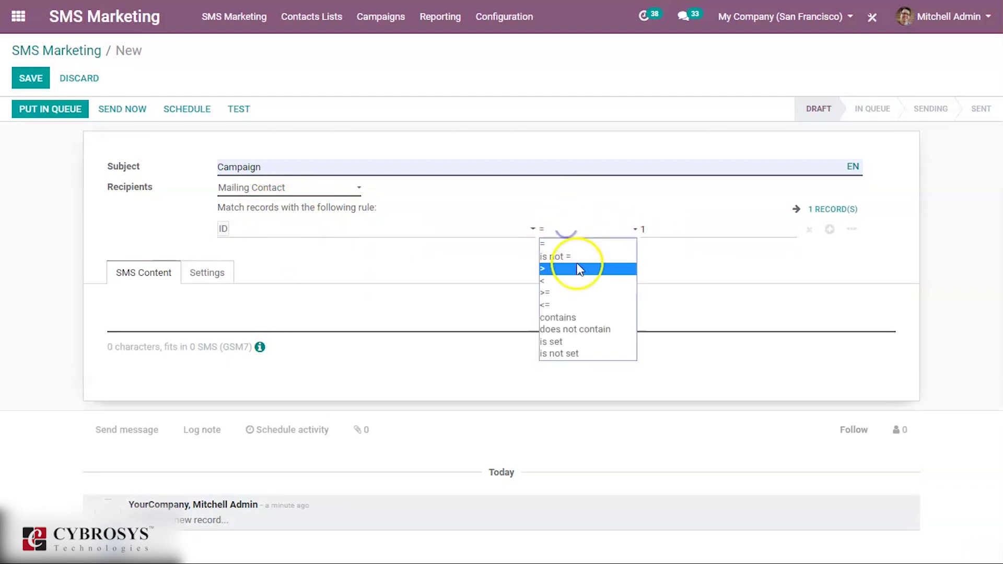
{"action": "left_click", "coordinate": [569, 270]}
{"action": "type", "text": "hi its ne"}
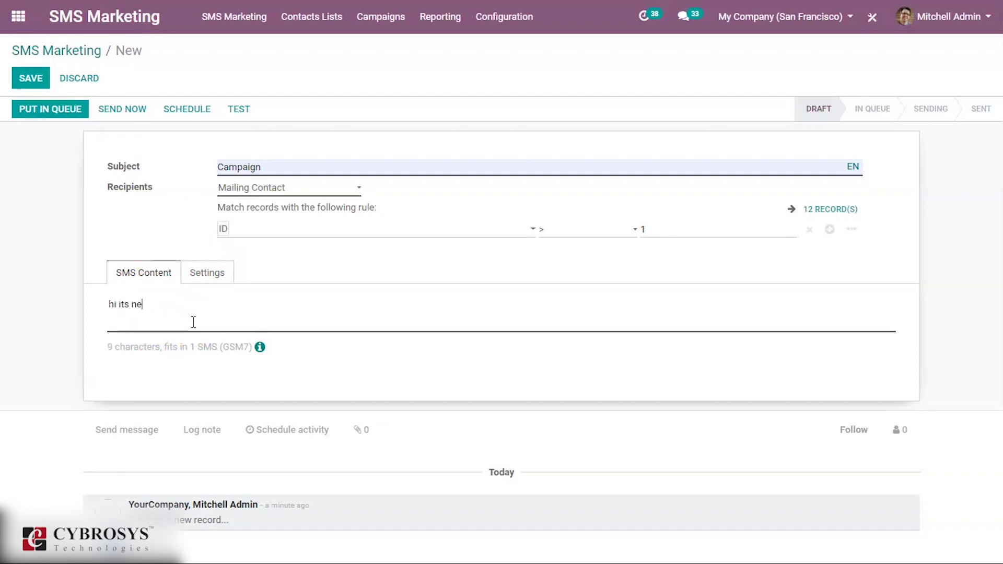
{"action": "type", "text": "w campaign"}
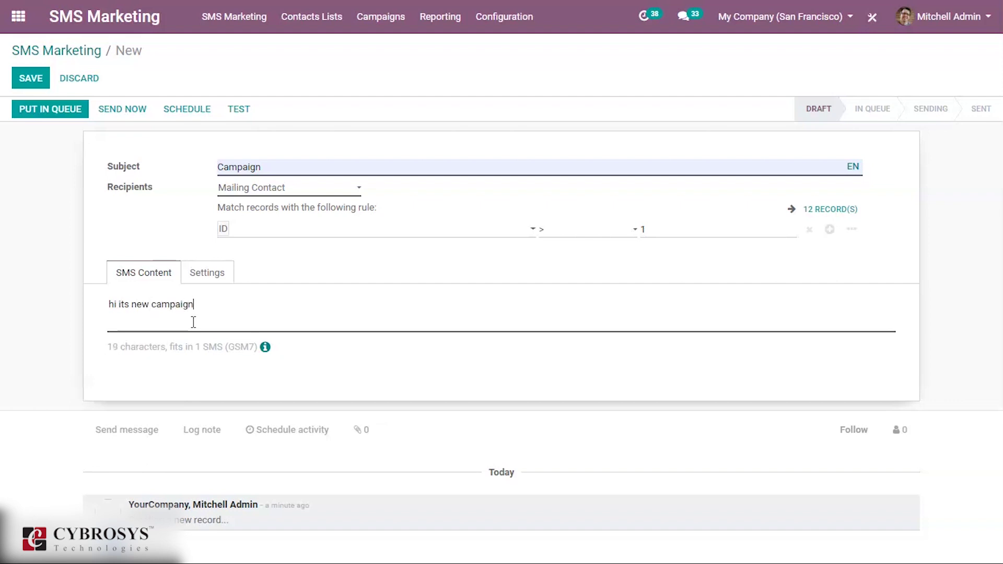
Step: Link the mailing to Email Campaign - Services in Settings and switch recipients to Contact
{"action": "left_click", "coordinate": [224, 277]}
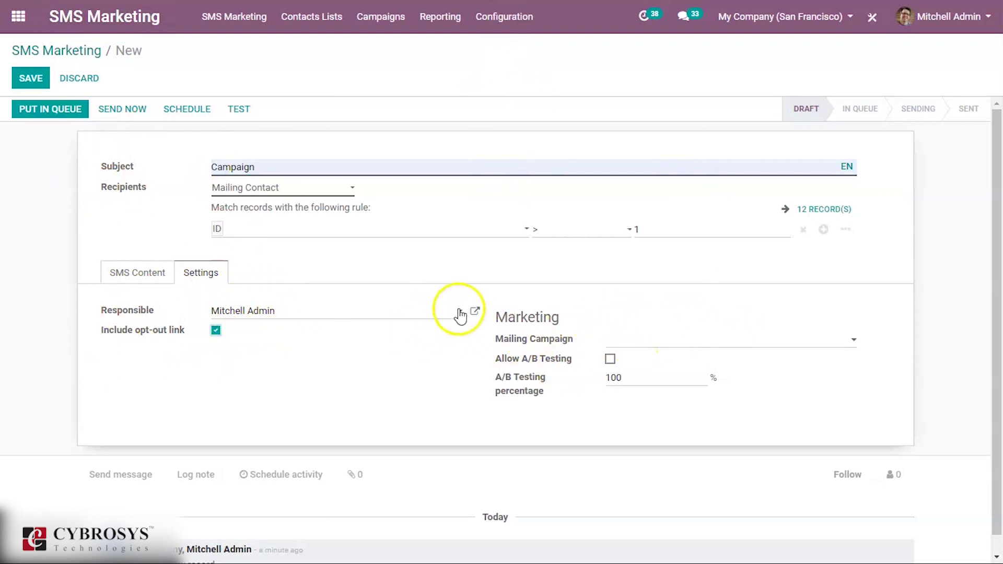
{"action": "left_click", "coordinate": [629, 346]}
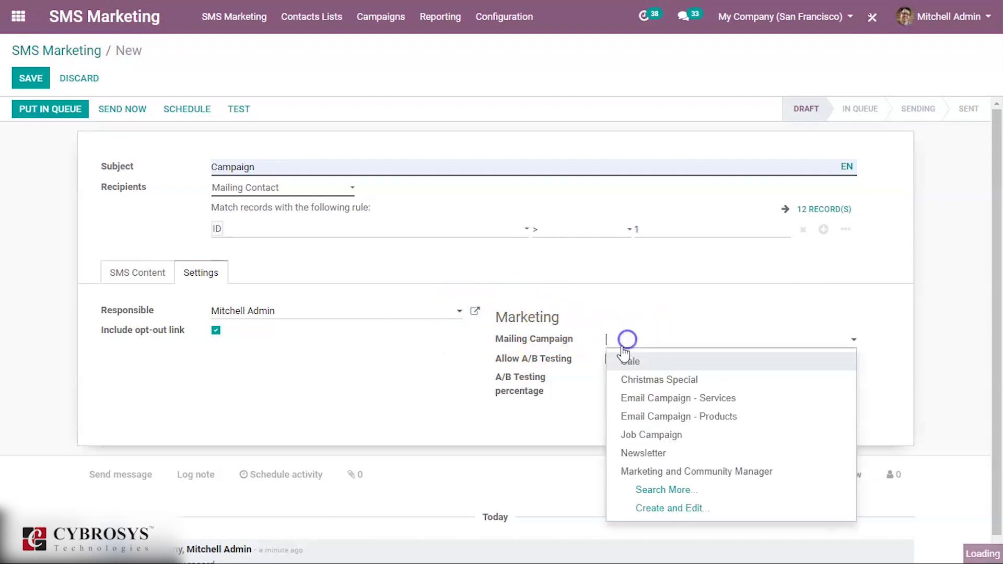
{"action": "left_click", "coordinate": [700, 400]}
{"action": "mouse_move", "coordinate": [534, 360]}
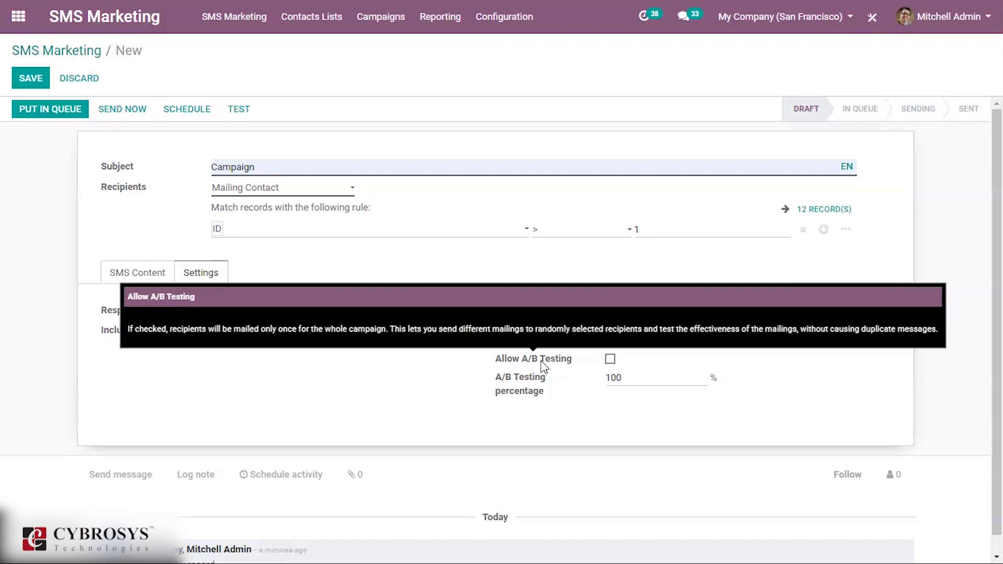
{"action": "left_click", "coordinate": [279, 191]}
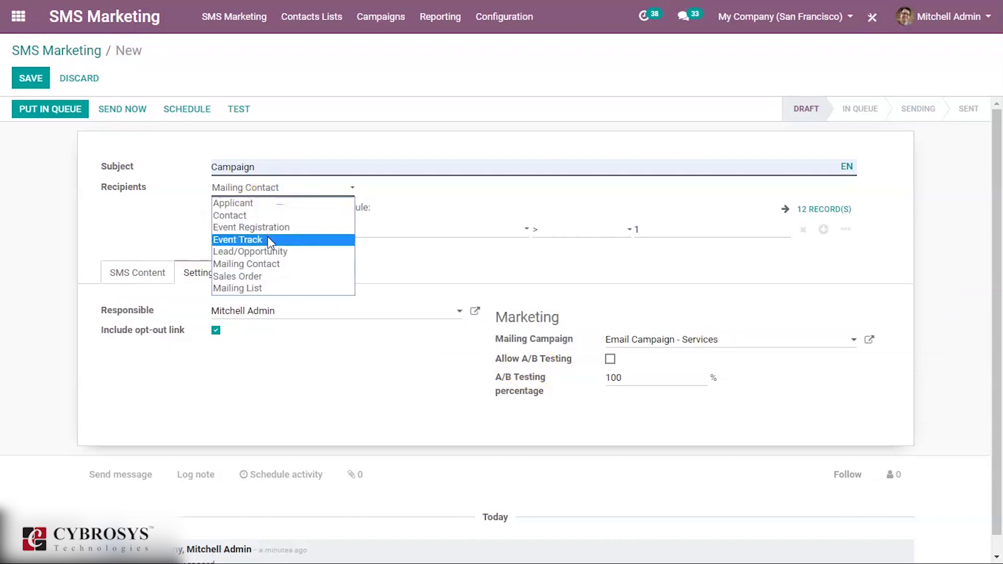
{"action": "left_click", "coordinate": [282, 213]}
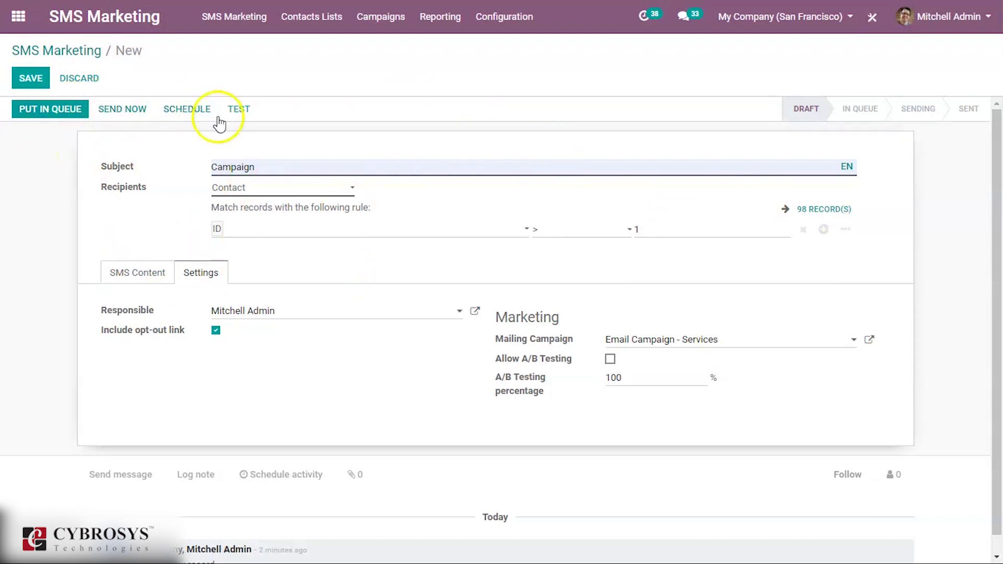
Step: Dismiss the test SMS dialog and put the mailing in queue for all 98 recipients
{"action": "left_click", "coordinate": [40, 110]}
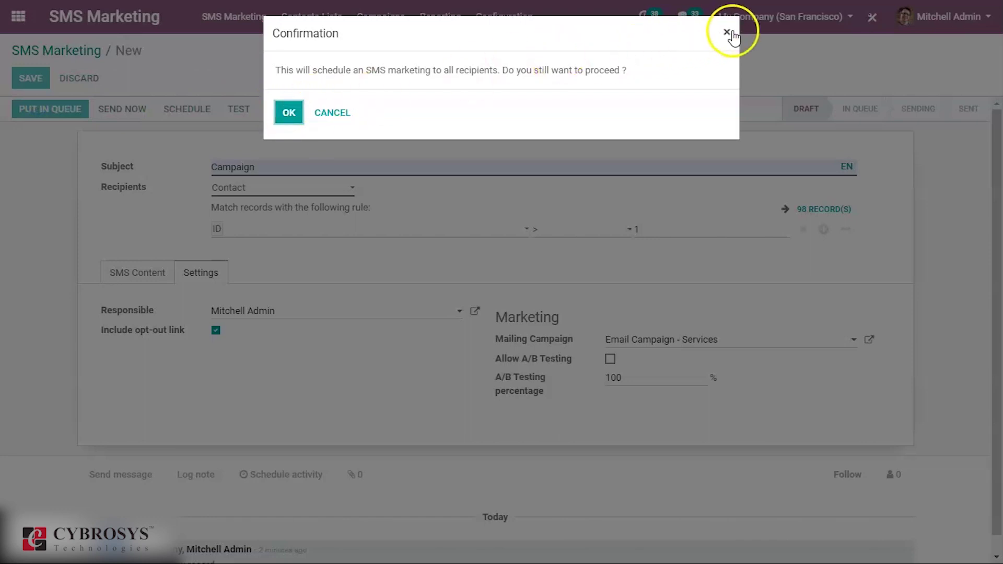
{"action": "left_click", "coordinate": [726, 32]}
{"action": "left_click", "coordinate": [228, 111]}
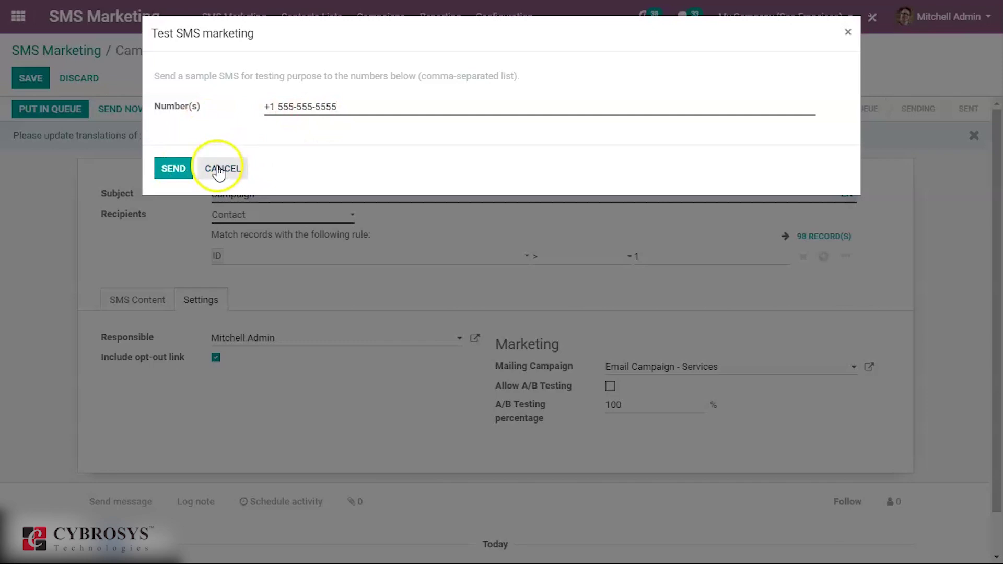
{"action": "left_click", "coordinate": [222, 168]}
{"action": "left_click", "coordinate": [61, 114]}
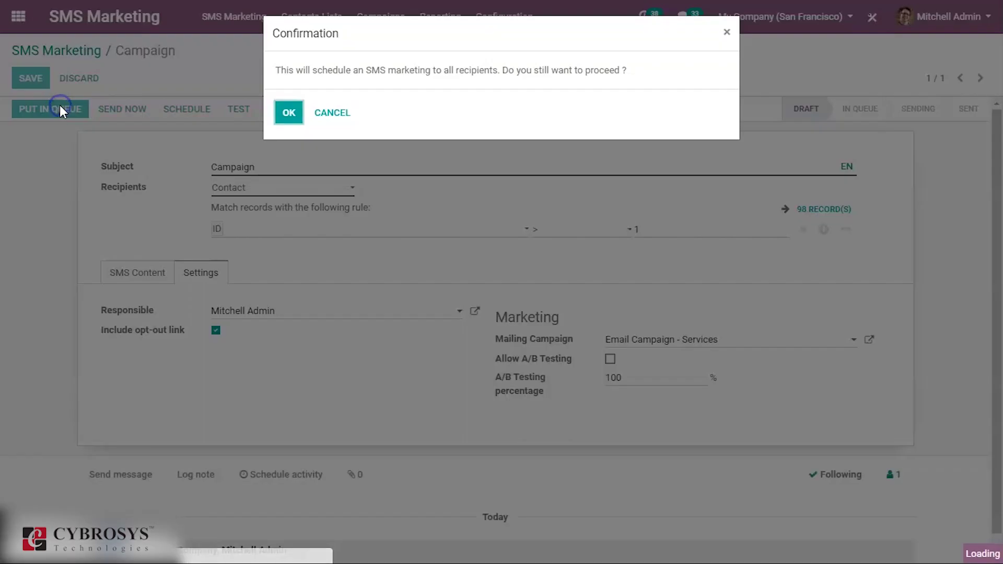
{"action": "left_click", "coordinate": [289, 113]}
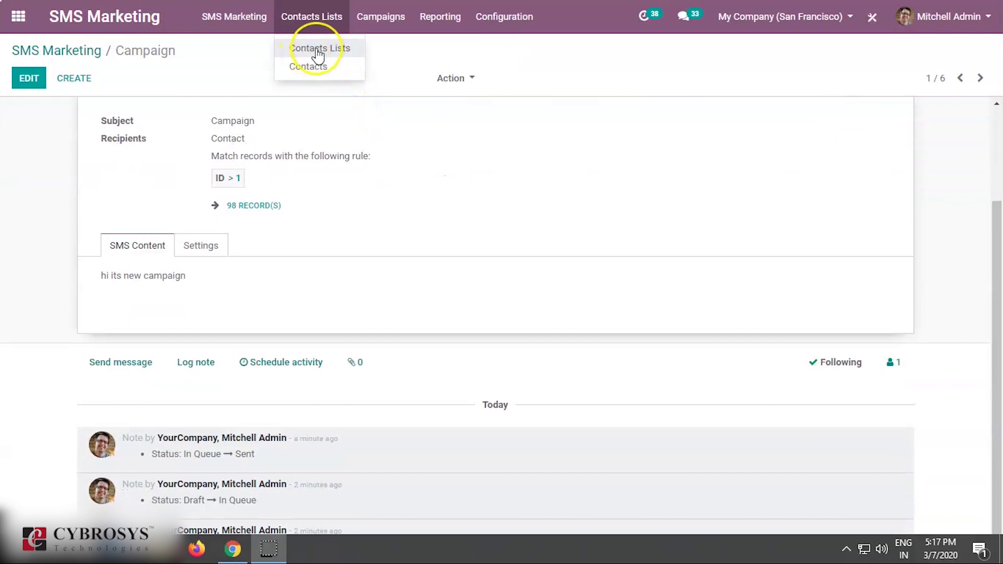
Step: Browse the Contacts Lists, the Contacts list and the Campaigns board
{"action": "left_click", "coordinate": [317, 50]}
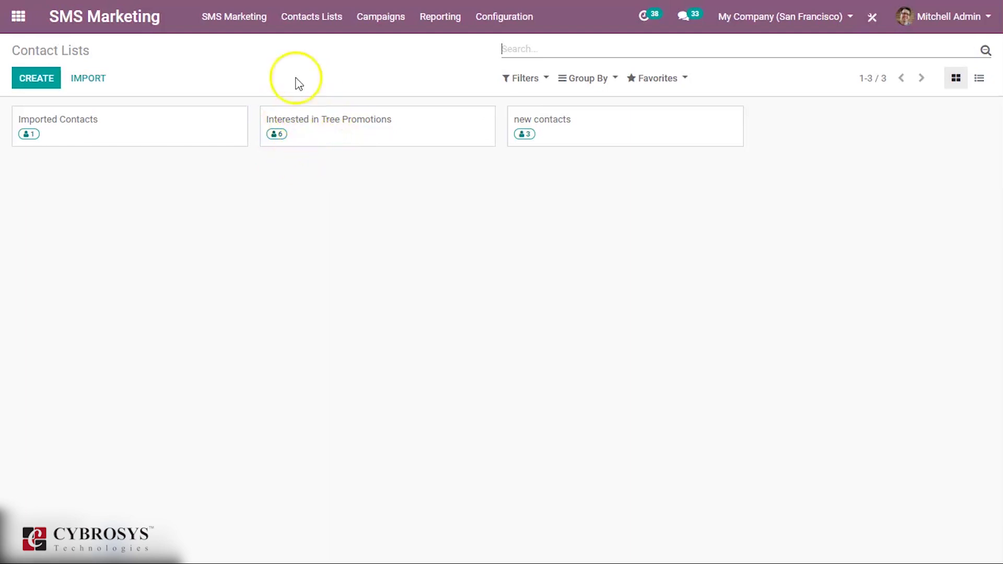
{"action": "left_click", "coordinate": [320, 19]}
{"action": "left_click", "coordinate": [328, 68]}
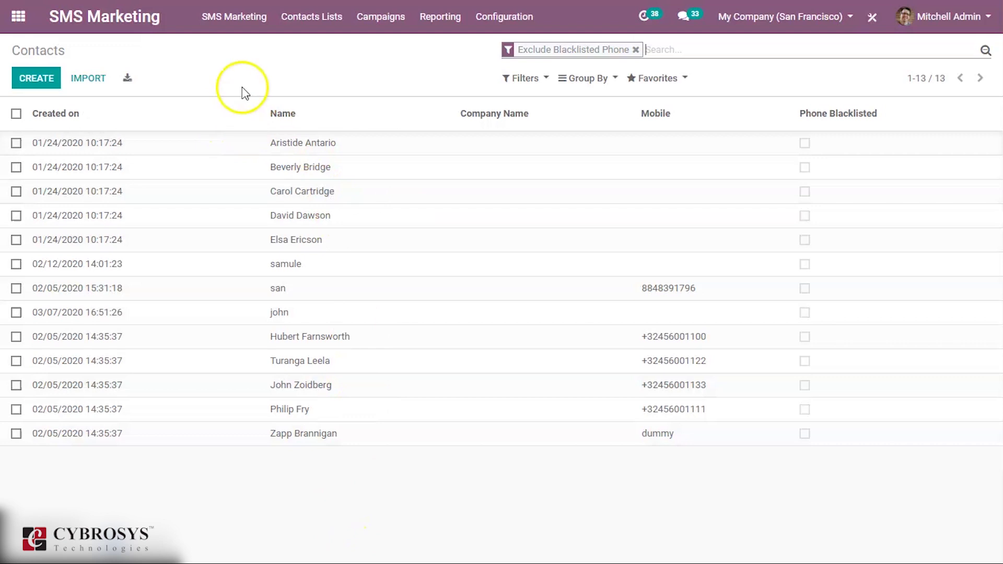
{"action": "left_click", "coordinate": [369, 18]}
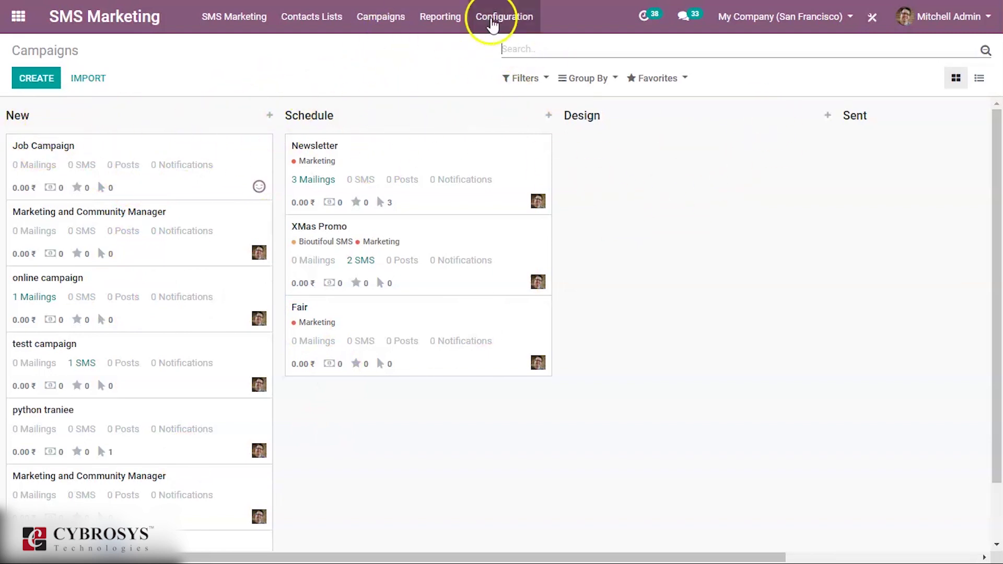
{"action": "left_click", "coordinate": [509, 19]}
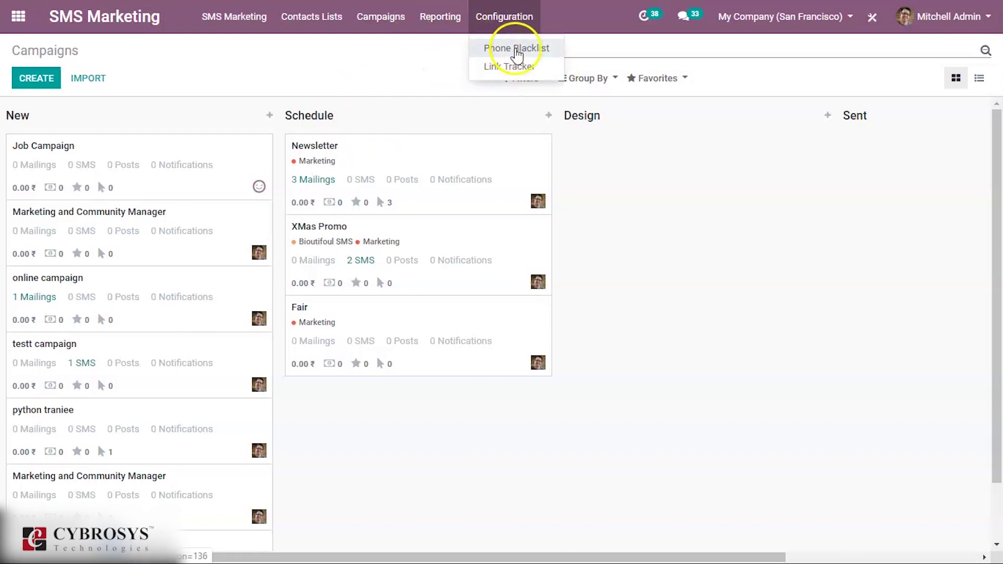
Step: Review the Phone Blacklist with a new record form, then the Link Tracker list
{"action": "left_click", "coordinate": [513, 49]}
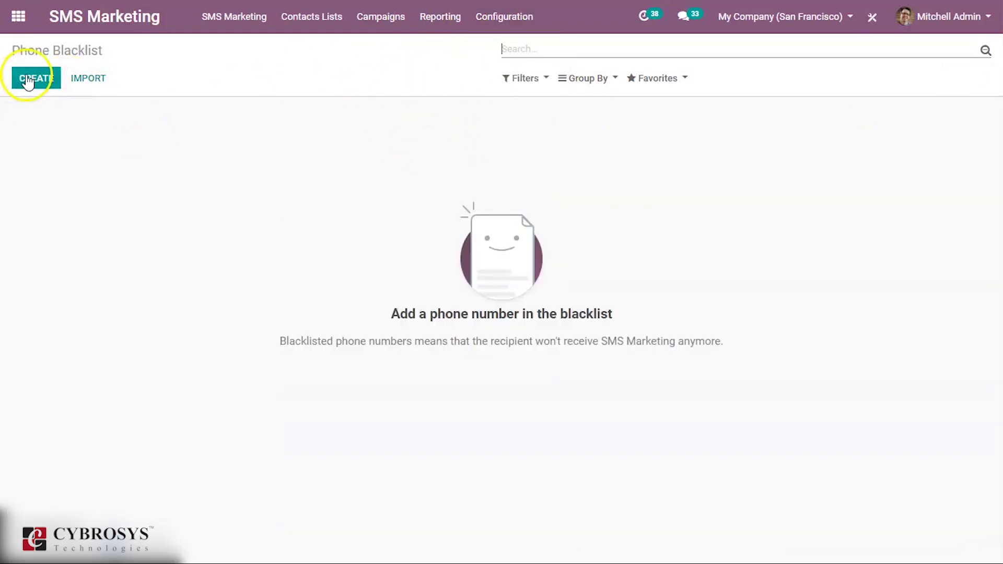
{"action": "left_click", "coordinate": [45, 82]}
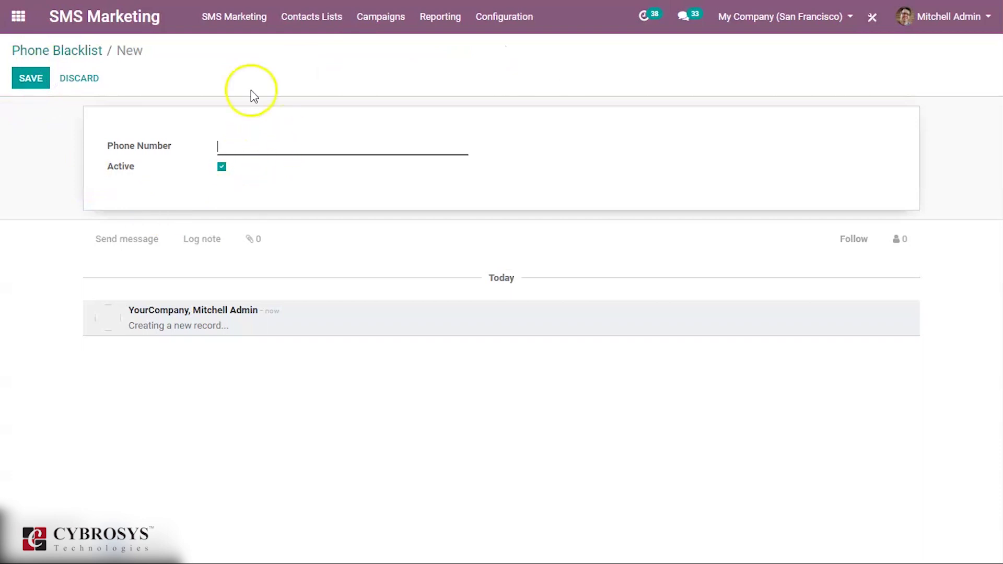
{"action": "left_click", "coordinate": [497, 14]}
{"action": "left_click", "coordinate": [501, 68]}
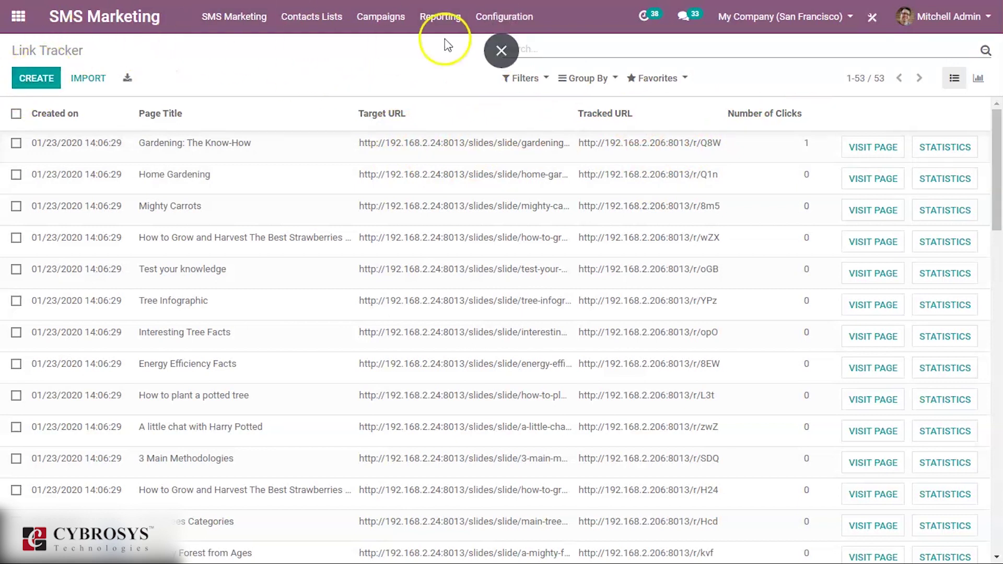
Step: Bring up the SMS Marketing Analysis report from Reporting
{"action": "left_click", "coordinate": [511, 18]}
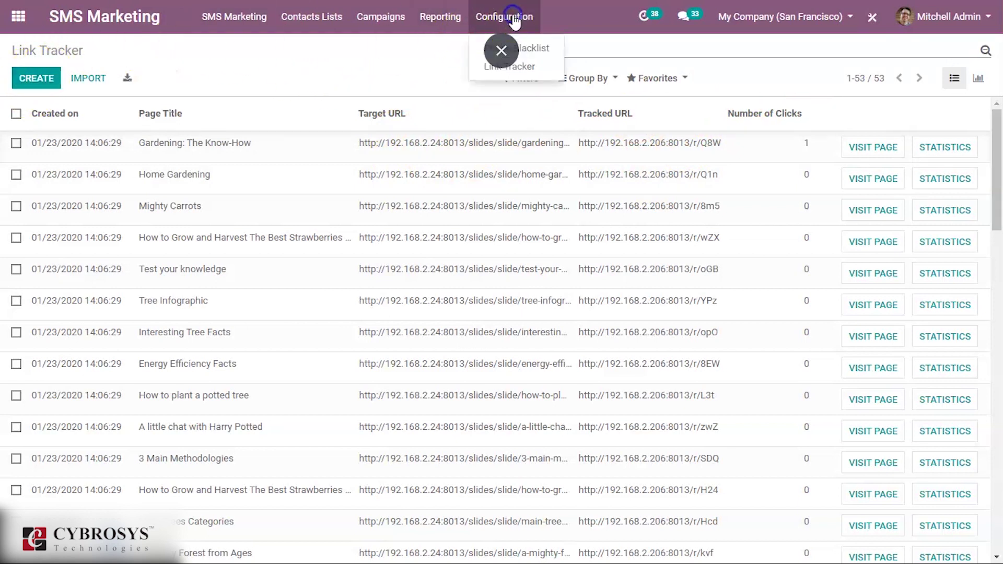
{"action": "left_click", "coordinate": [429, 23]}
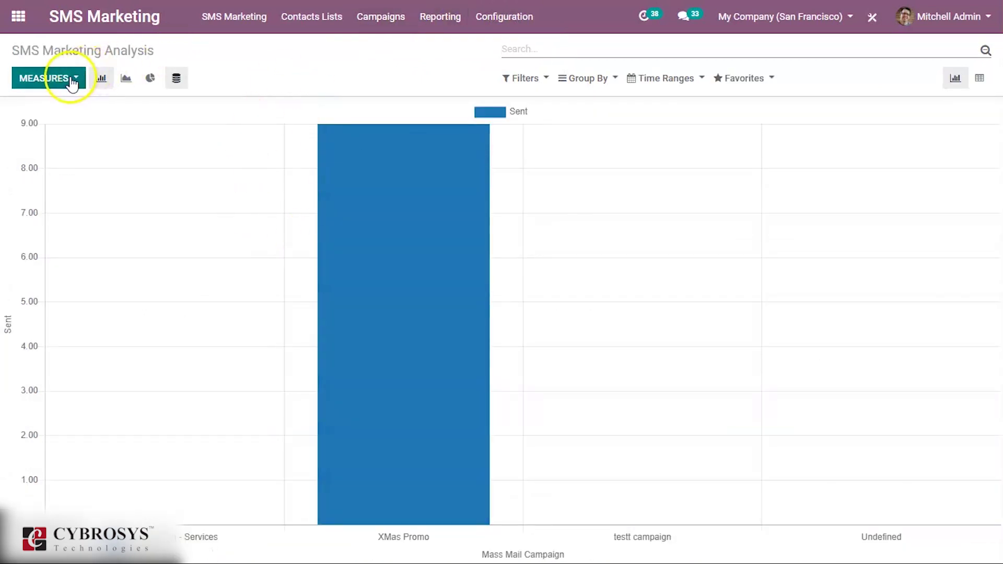
Step: Try the Opened, Replied and Delivered measures, then settle on Count
{"action": "left_click", "coordinate": [72, 79]}
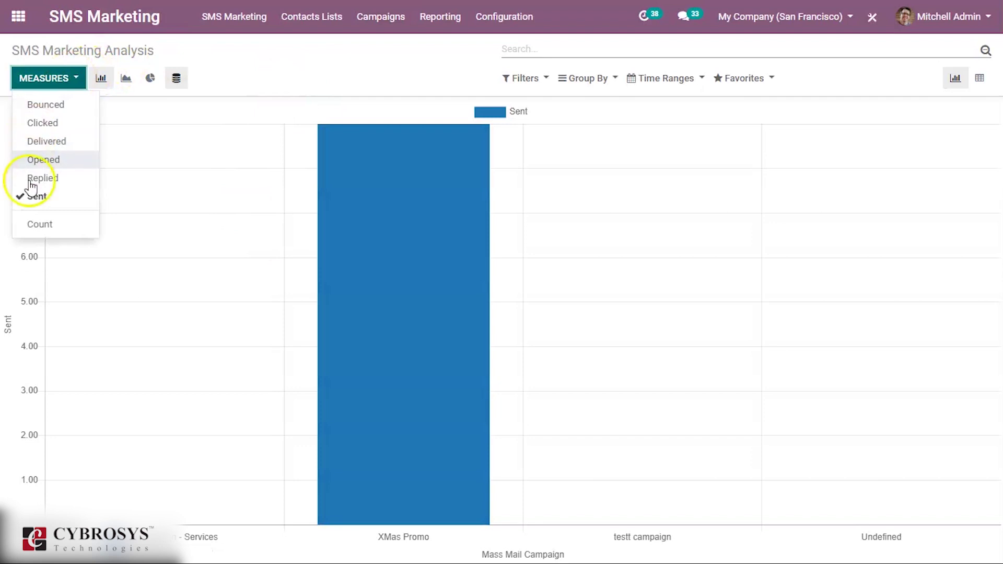
{"action": "left_click", "coordinate": [62, 160]}
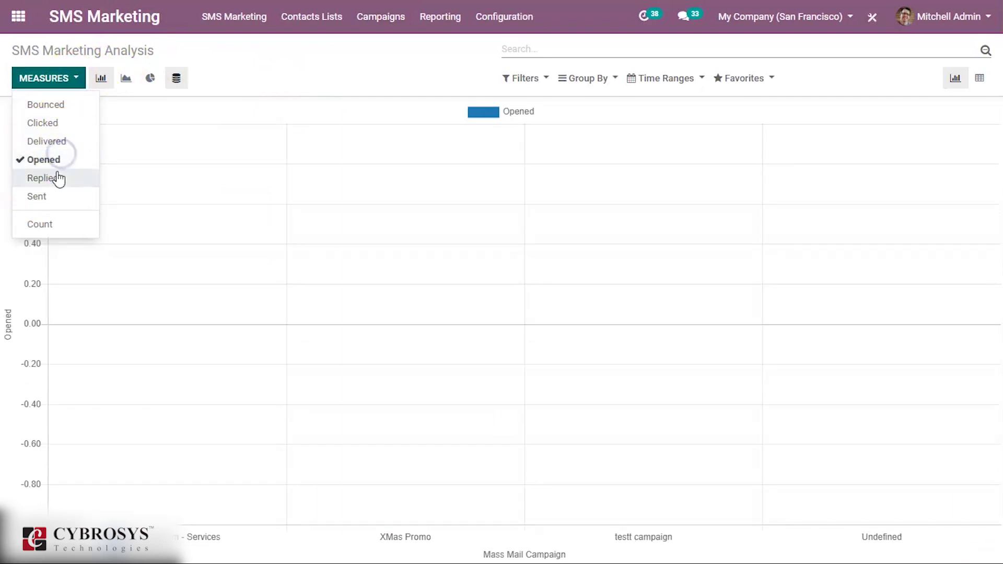
{"action": "left_click", "coordinate": [57, 179]}
{"action": "left_click", "coordinate": [57, 142]}
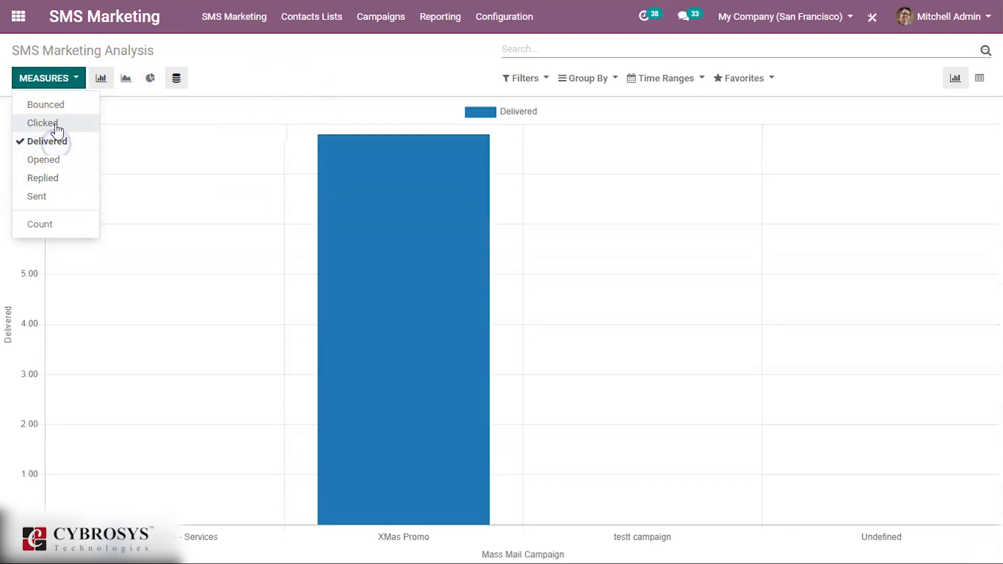
{"action": "left_click", "coordinate": [46, 225]}
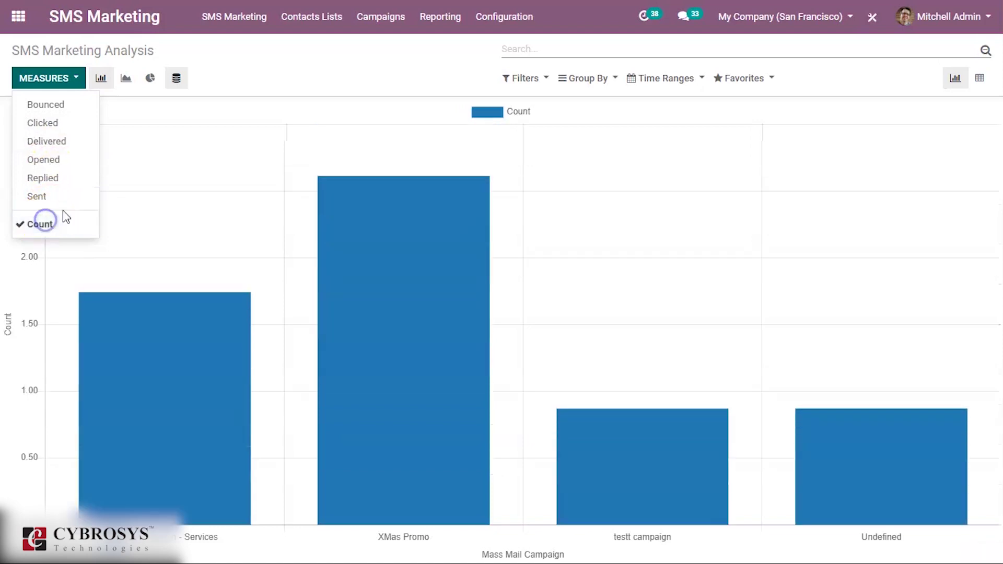
{"action": "left_click", "coordinate": [305, 82]}
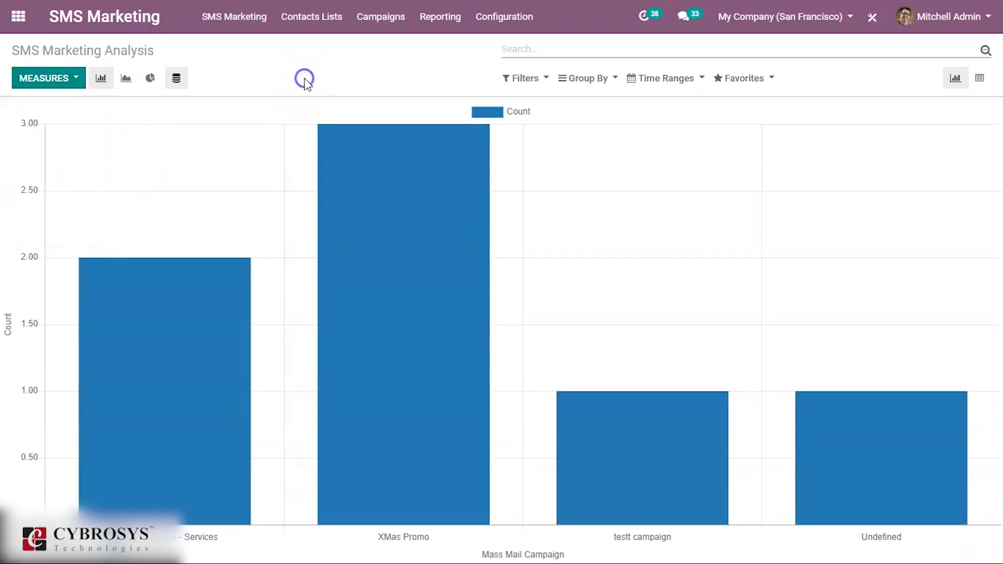
Step: Group the analysis by State then Mass Mailing Campaign and glance at filters and time ranges
{"action": "left_click", "coordinate": [581, 78]}
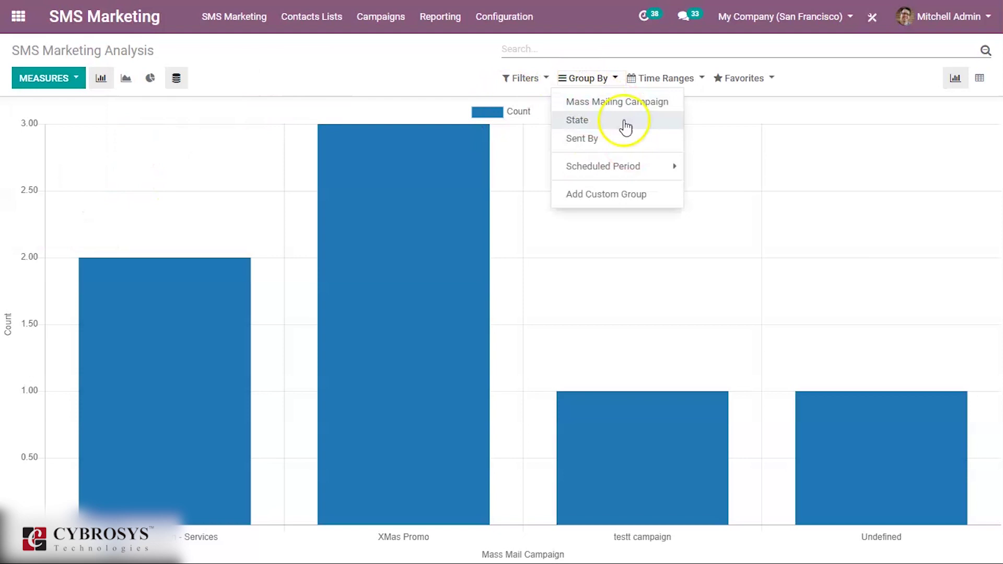
{"action": "left_click", "coordinate": [593, 120]}
{"action": "left_click", "coordinate": [602, 103]}
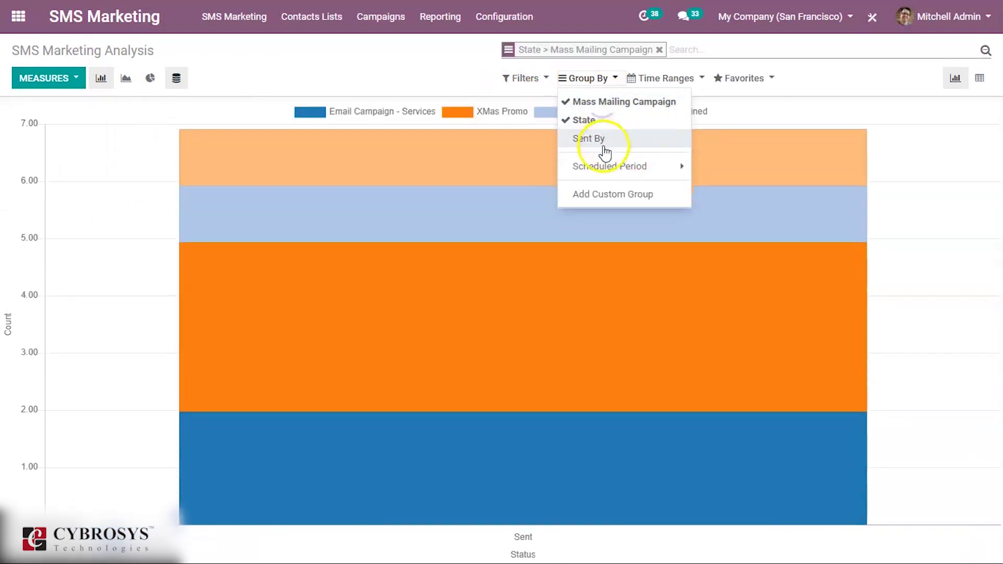
{"action": "left_click", "coordinate": [531, 85]}
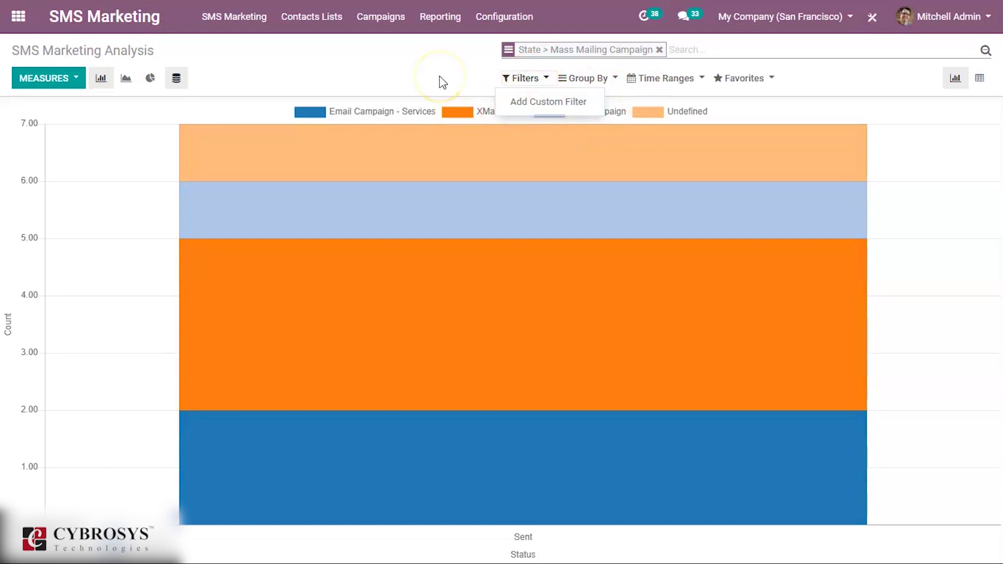
{"action": "left_click", "coordinate": [663, 81]}
{"action": "left_click", "coordinate": [422, 83]}
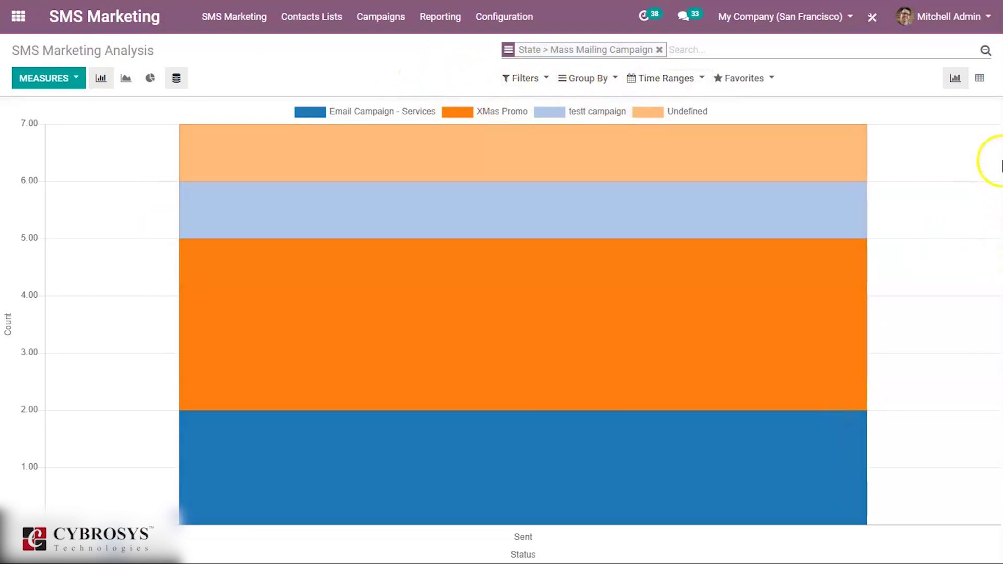
{"action": "left_click", "coordinate": [980, 75]}
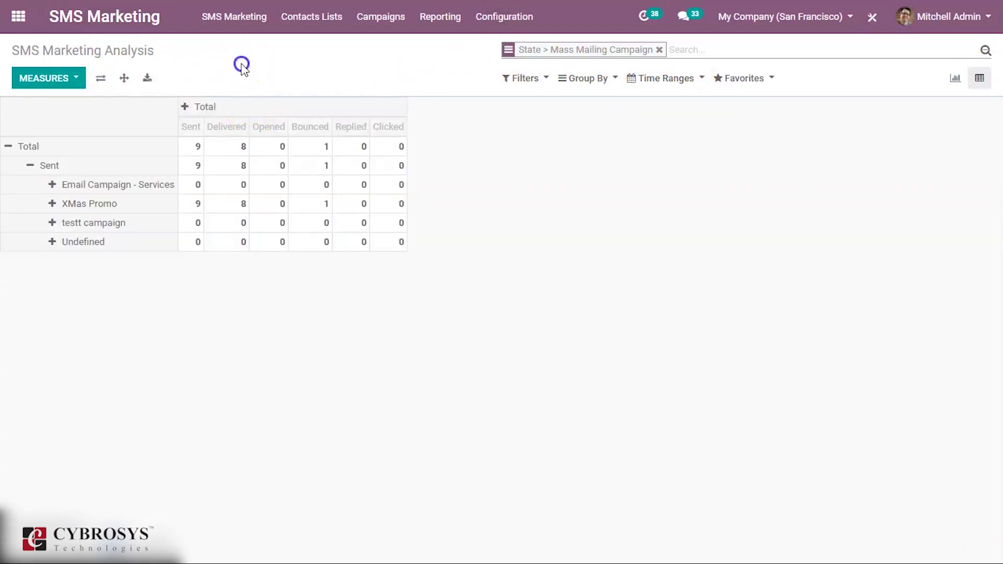